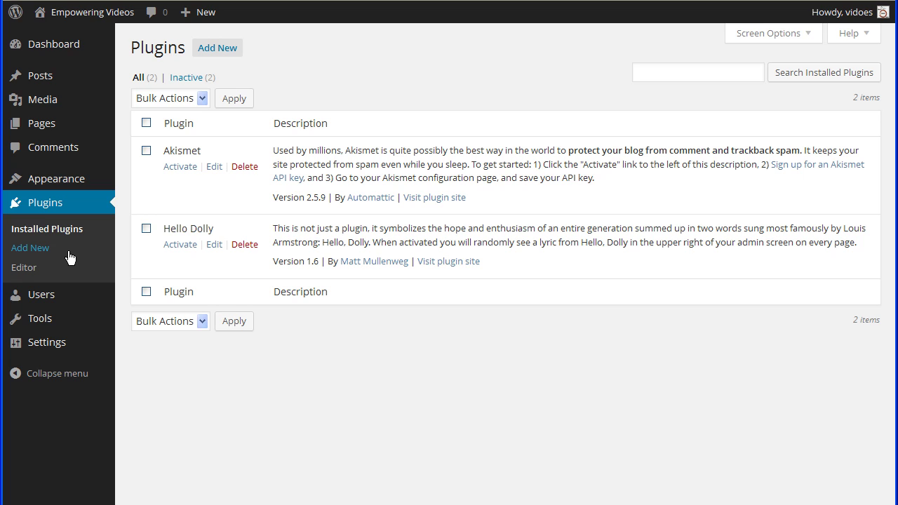
- Find, install and activate the WP Show IDs plugin, and view its ID column in the list of all pages
click(68, 253)
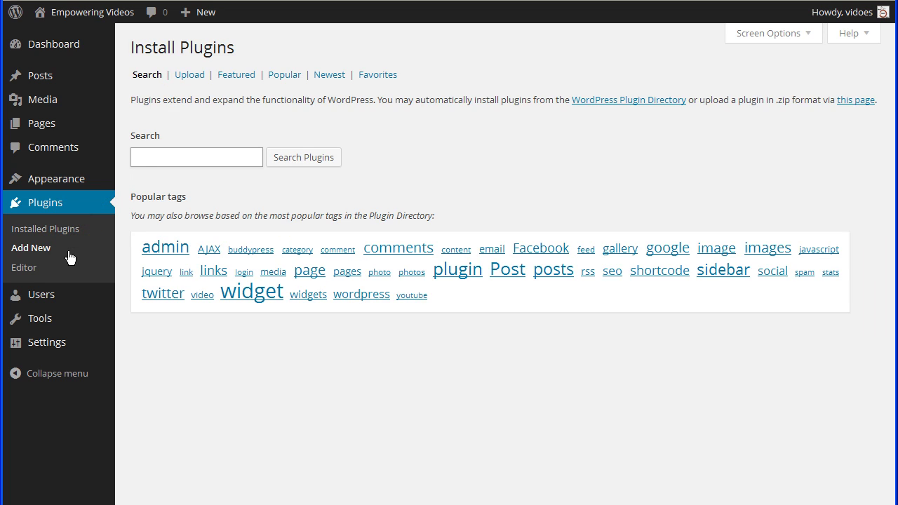
text(wp show ids)
key(Return)
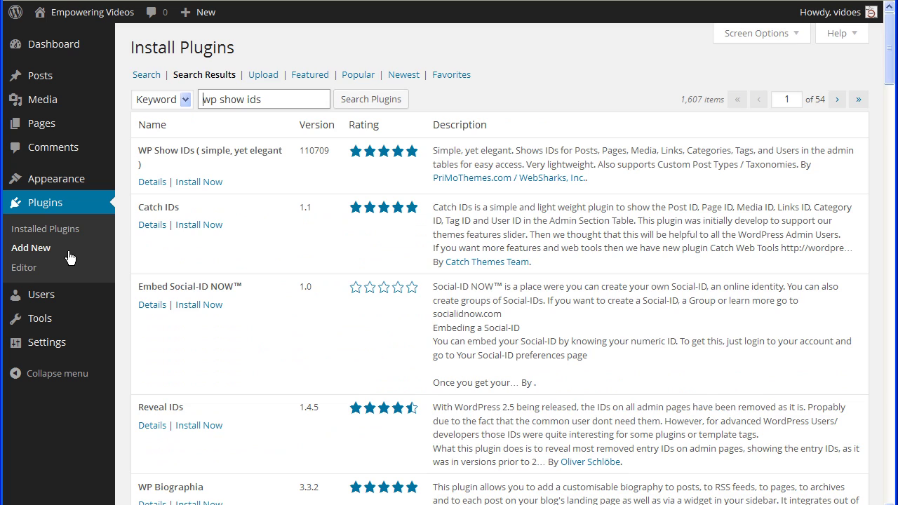
click(193, 186)
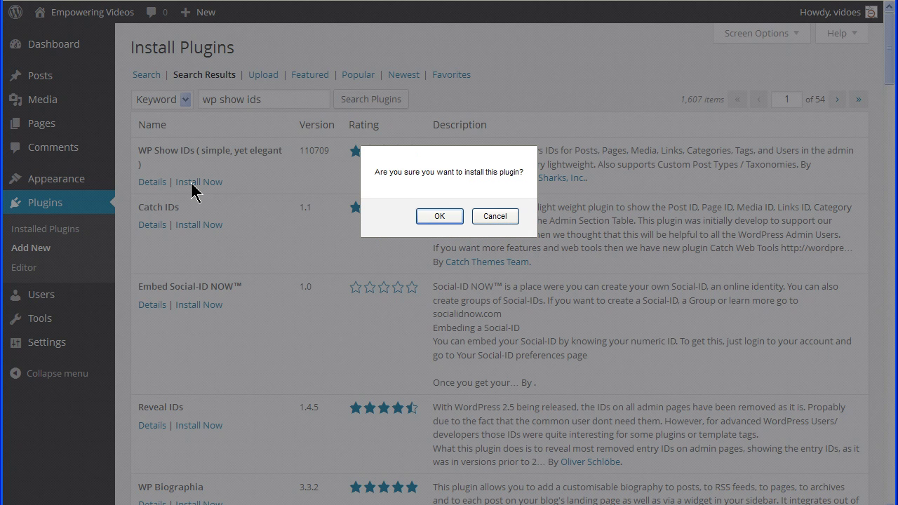
click(425, 215)
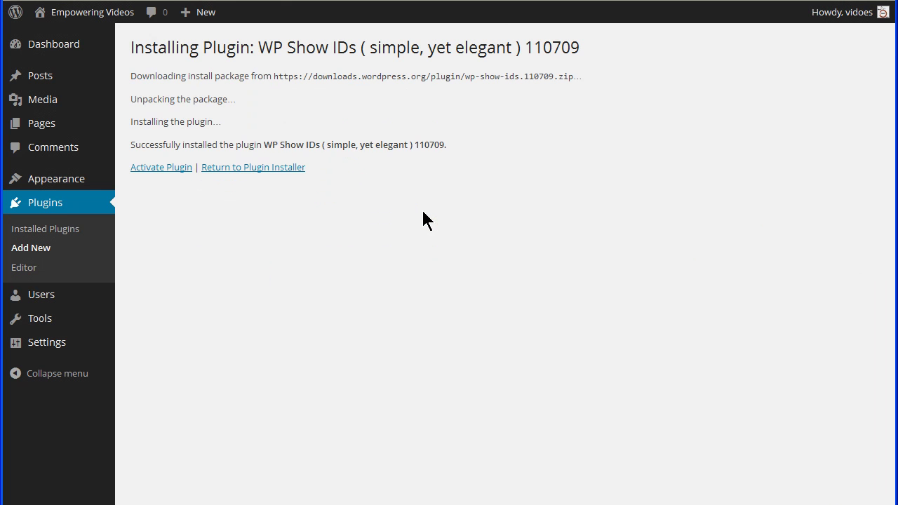
click(156, 170)
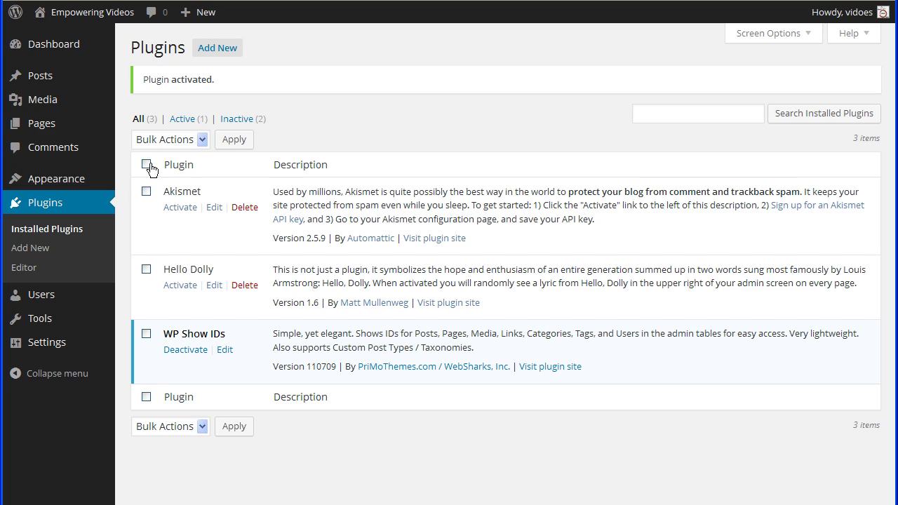
mouse_move(80, 124)
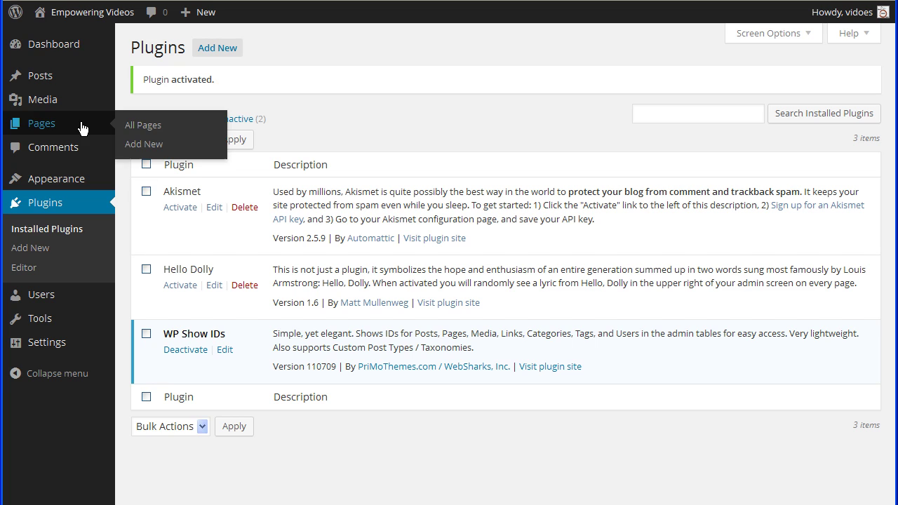
click(143, 126)
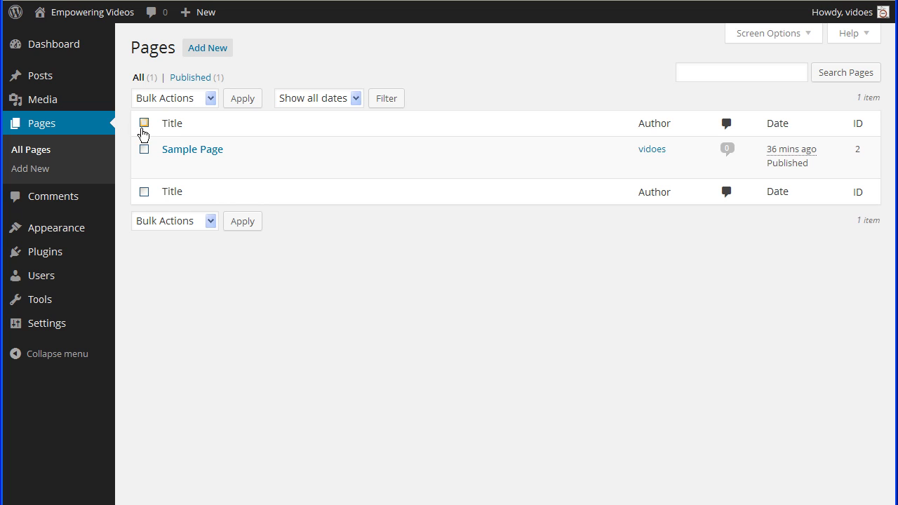
- Find, install and activate the s2Member Framework plugin, and open its Quick-Start Guide
mouse_move(76, 253)
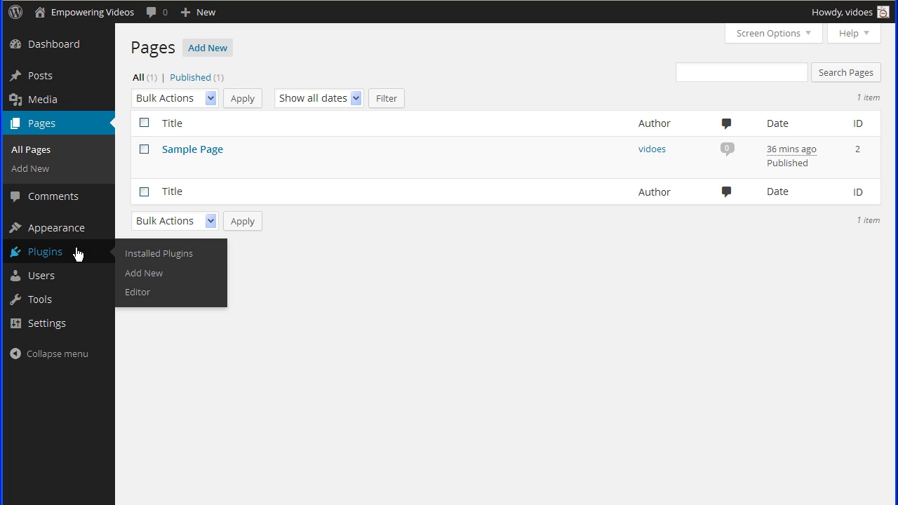
click(143, 279)
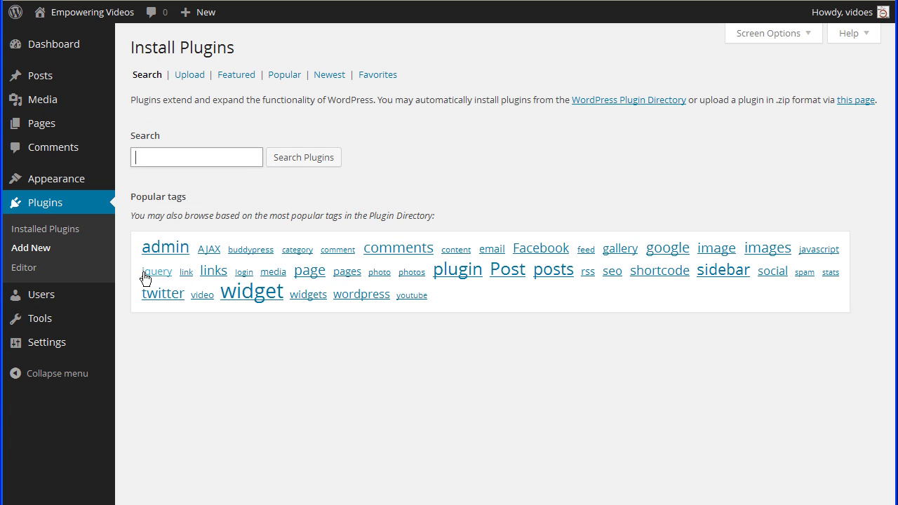
text(s2member)
key(Return)
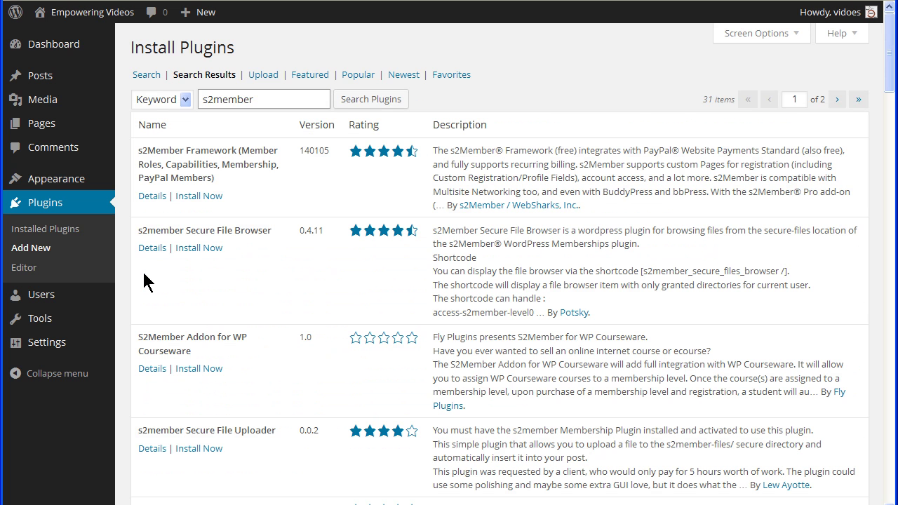
click(188, 198)
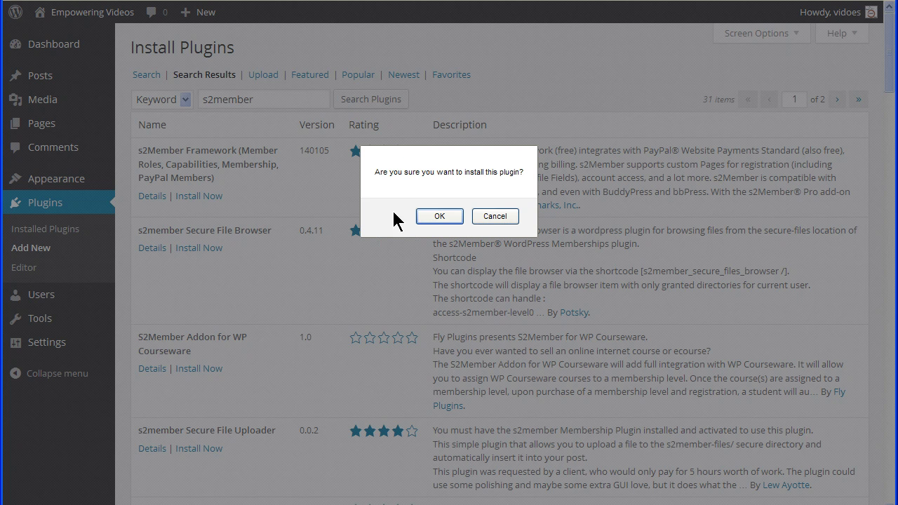
click(434, 216)
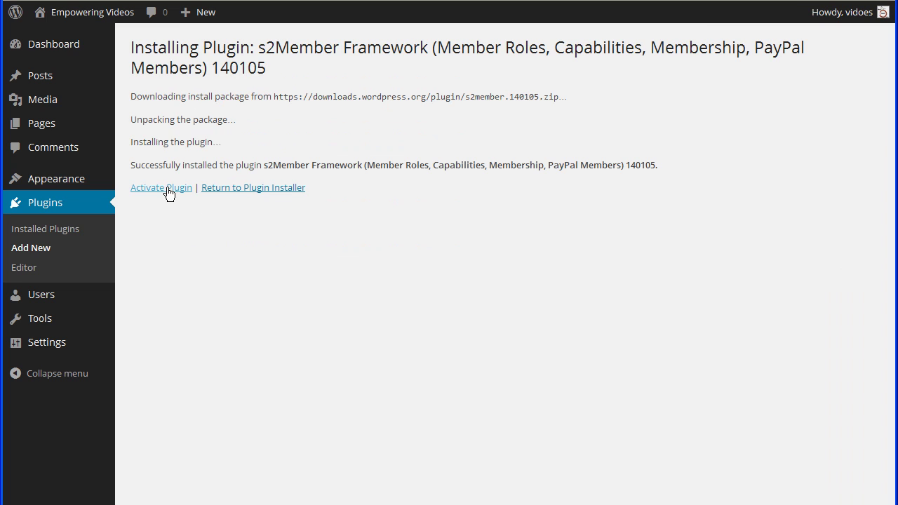
click(167, 188)
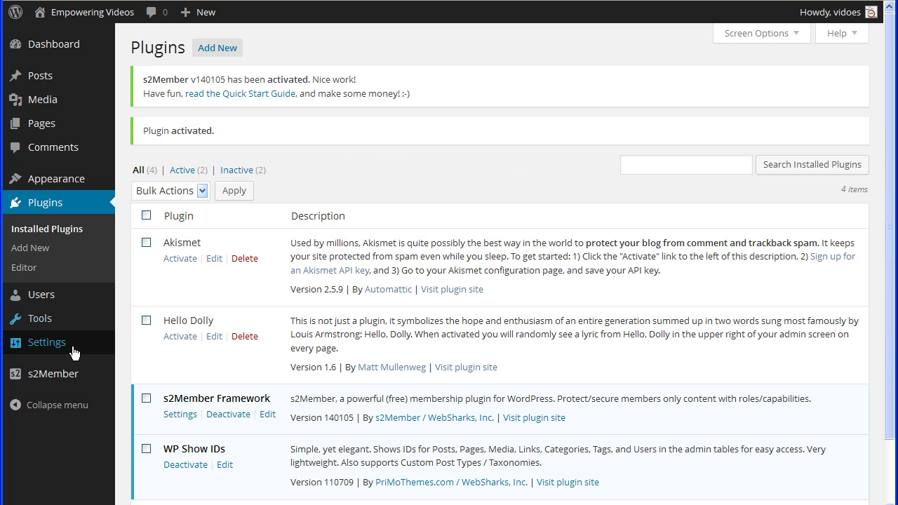
mouse_move(70, 381)
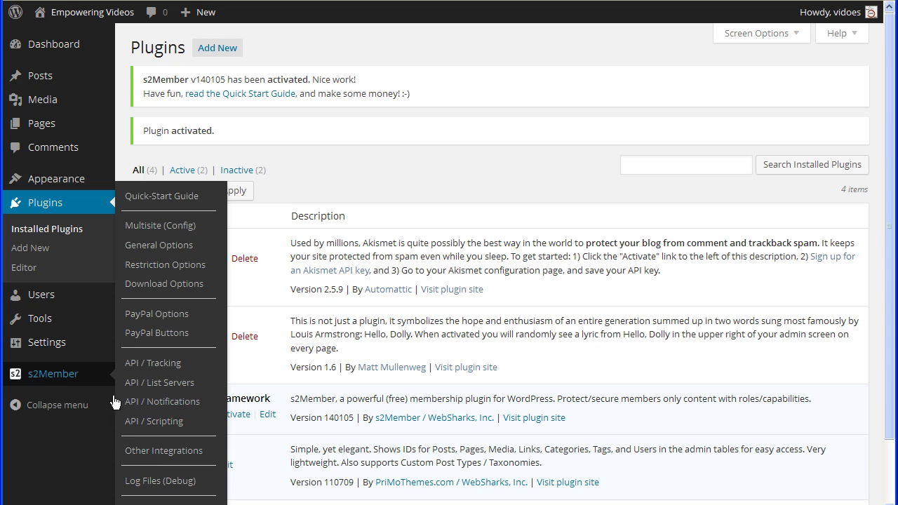
click(89, 381)
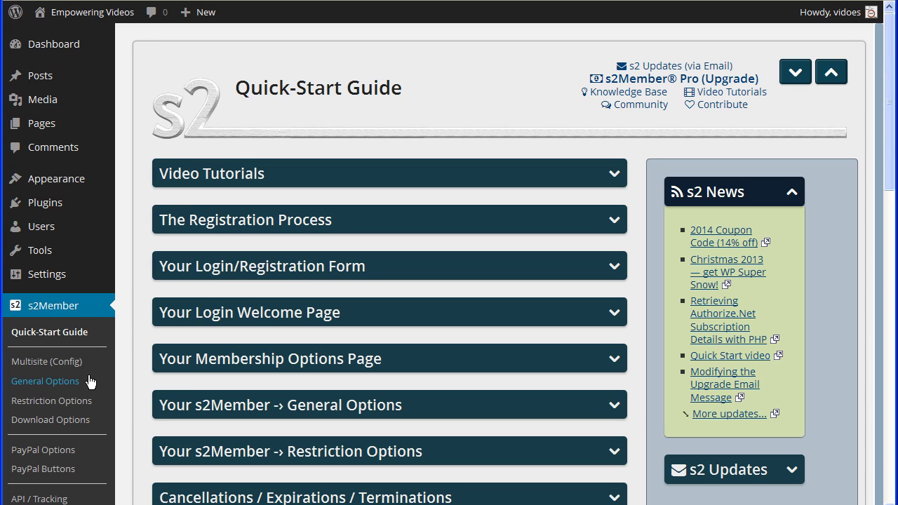
- Create a new page titled "Welcome Page" with no content and publish it
mouse_move(61, 274)
mouse_move(20, 129)
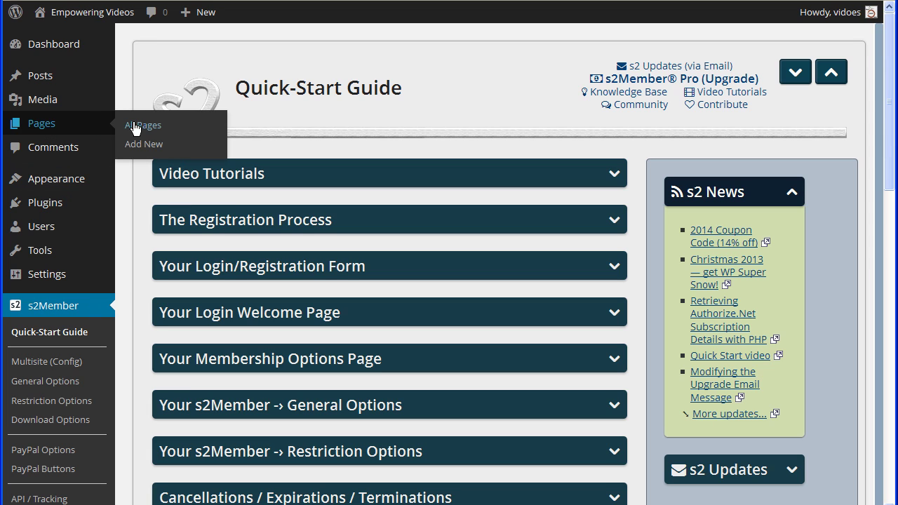
click(144, 145)
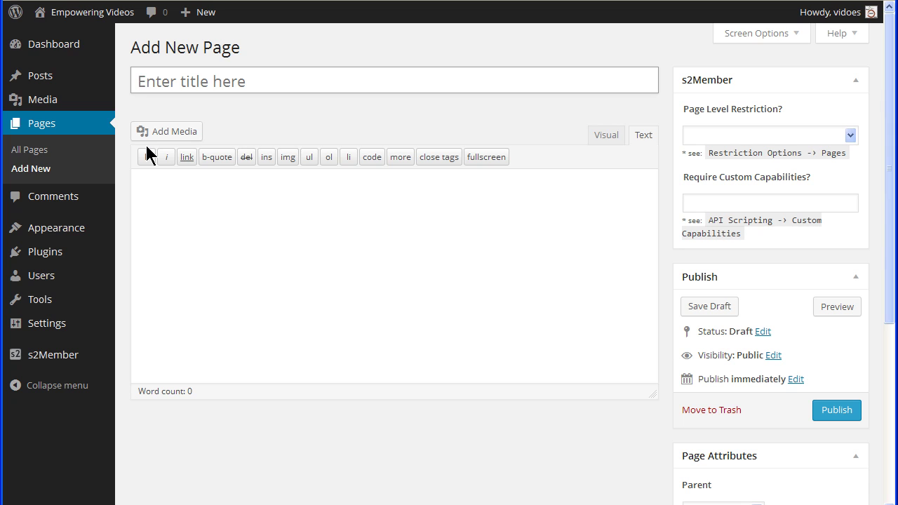
text(Welco)
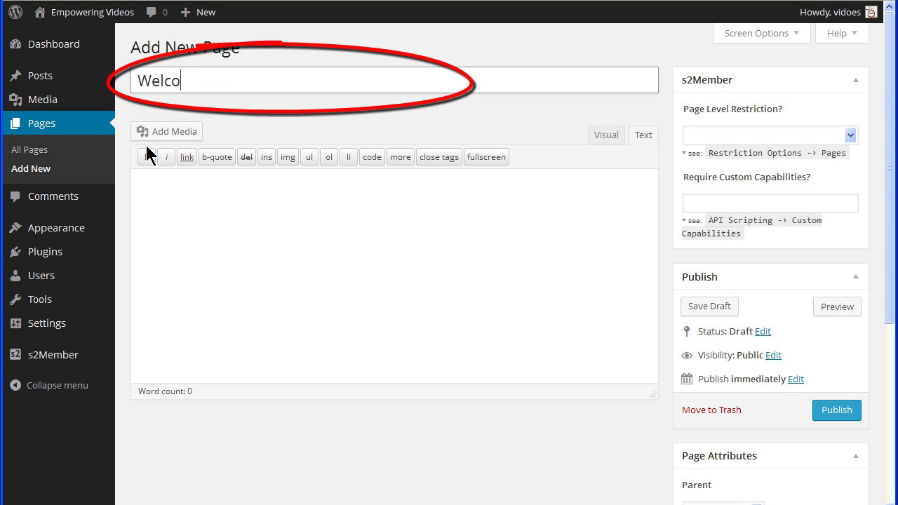
text(me Page)
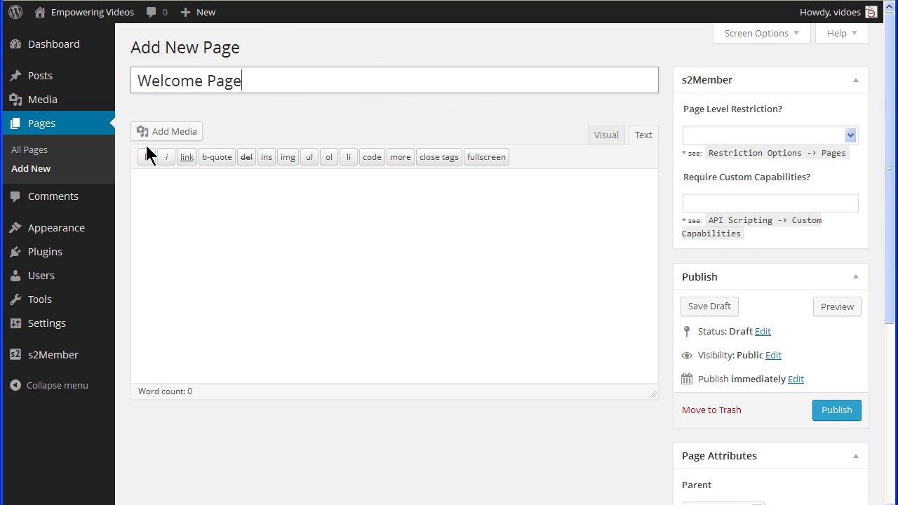
click(829, 413)
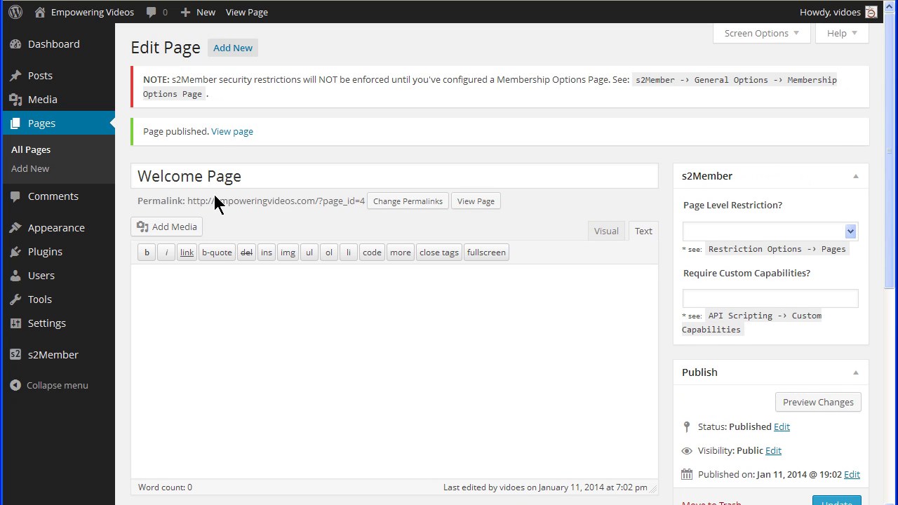
- Create another new page titled "Membership Options" and publish it
click(25, 170)
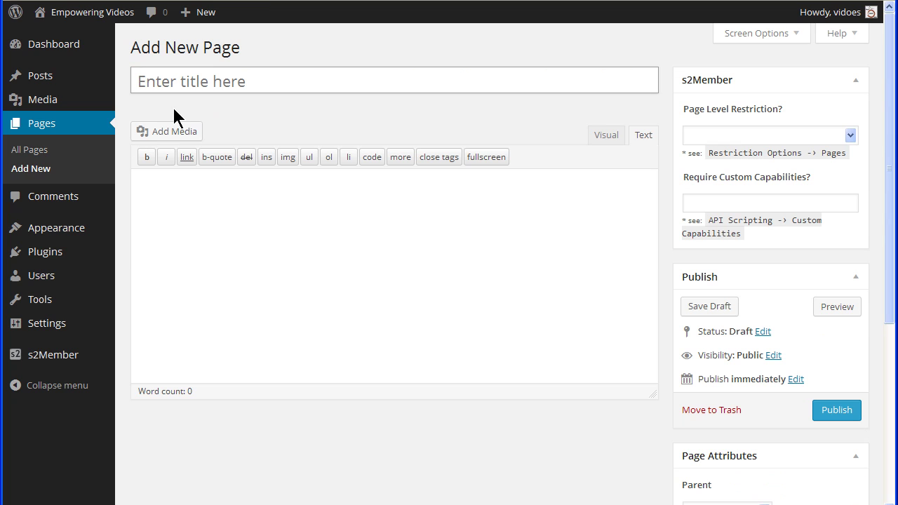
text(Membership O)
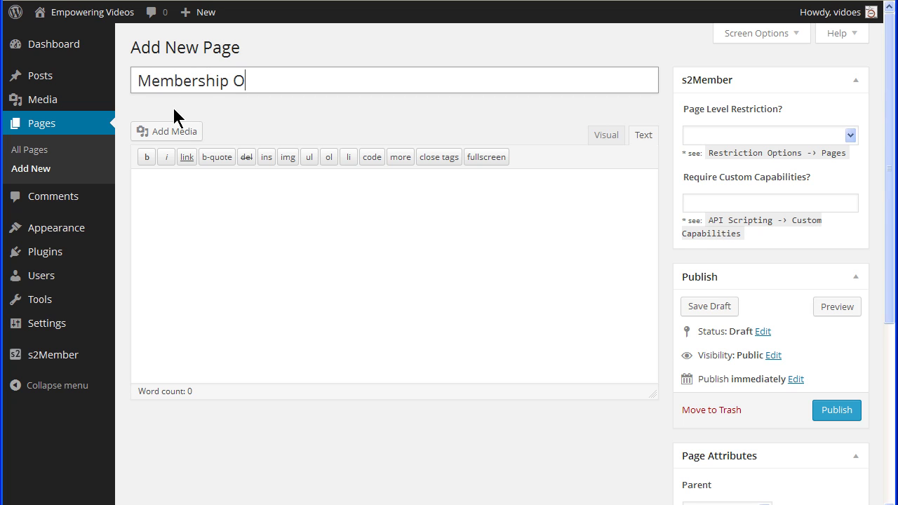
text(ptions)
click(823, 413)
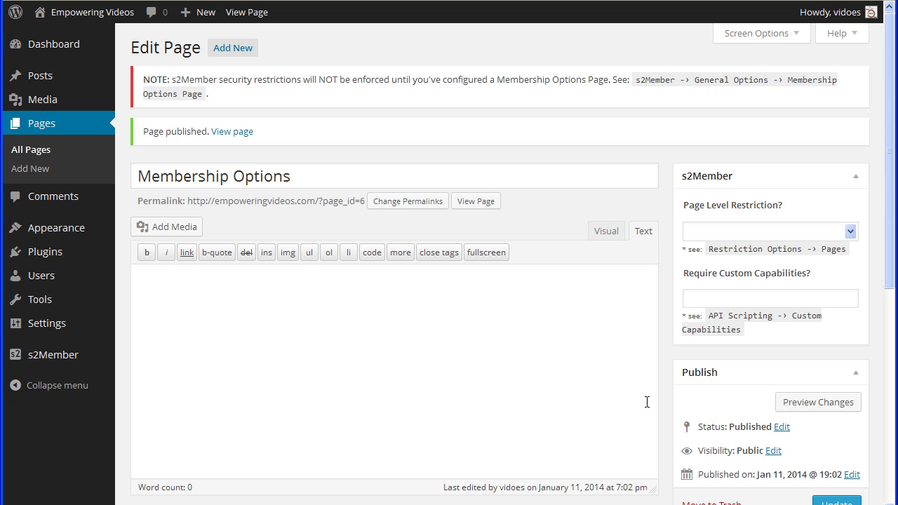
- In the s2Member General Options, choose Welcome Page as the Login Welcome Page and collapse that section
mouse_move(54, 366)
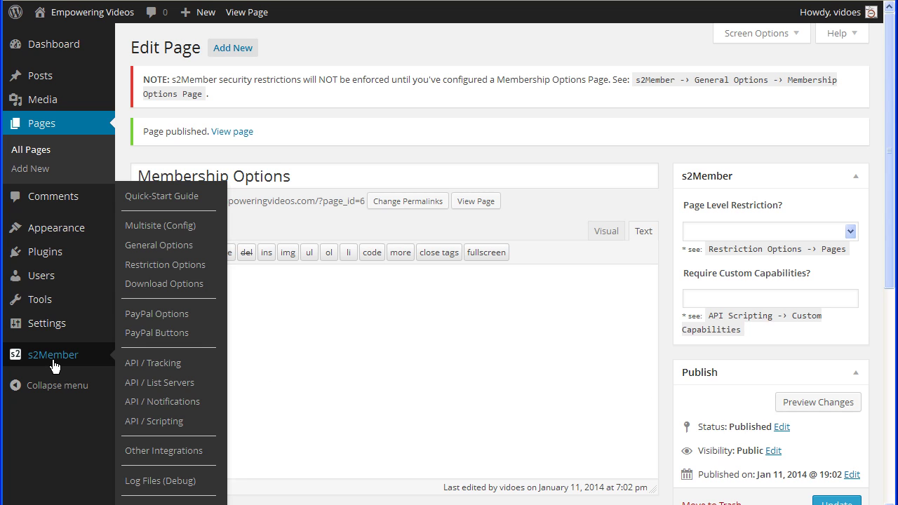
click(143, 246)
scroll(144, 247, down, 3)
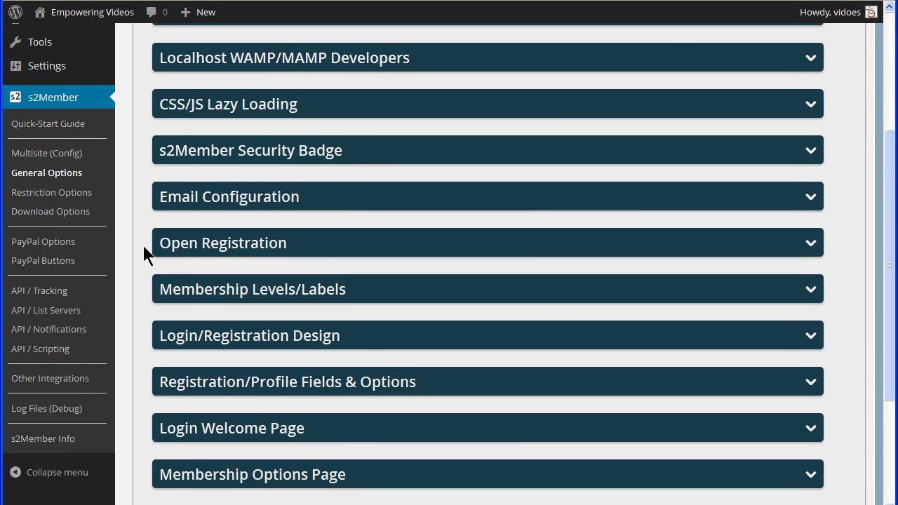
scroll(143, 246, down, 1)
click(246, 346)
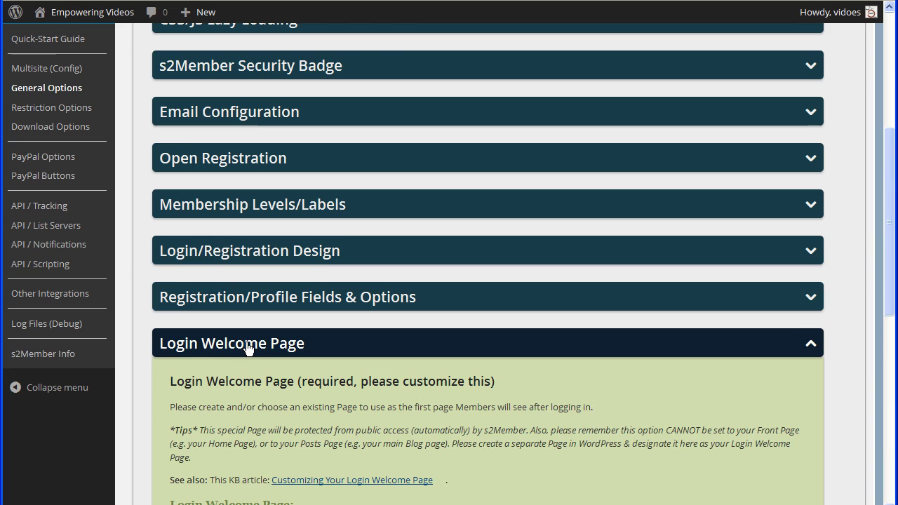
scroll(393, 421, down, 2)
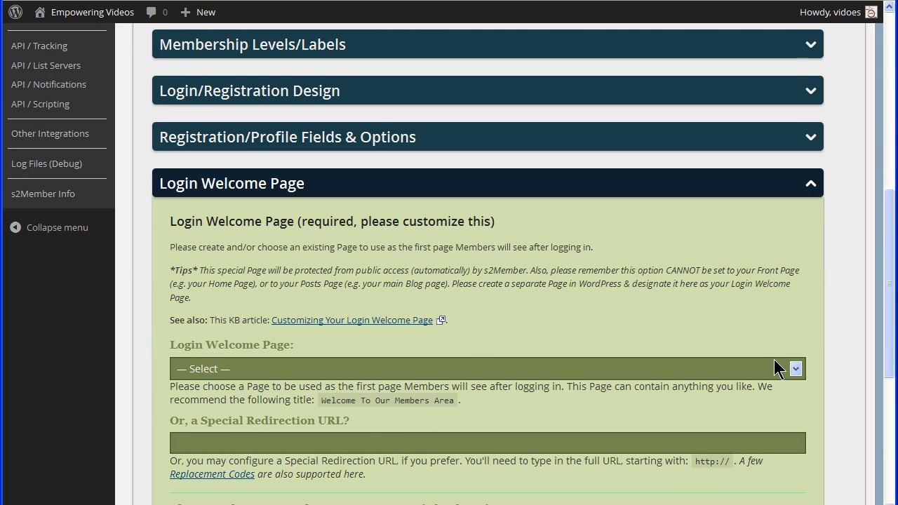
click(795, 368)
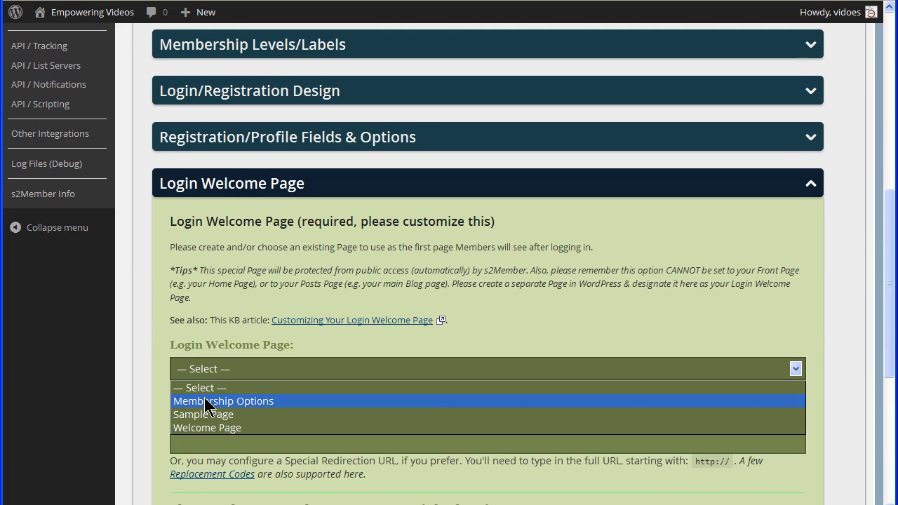
click(196, 428)
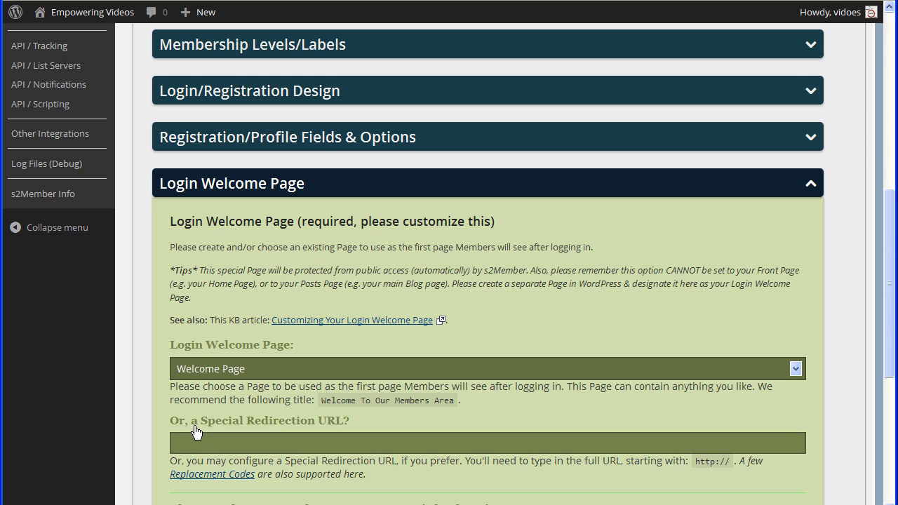
click(314, 183)
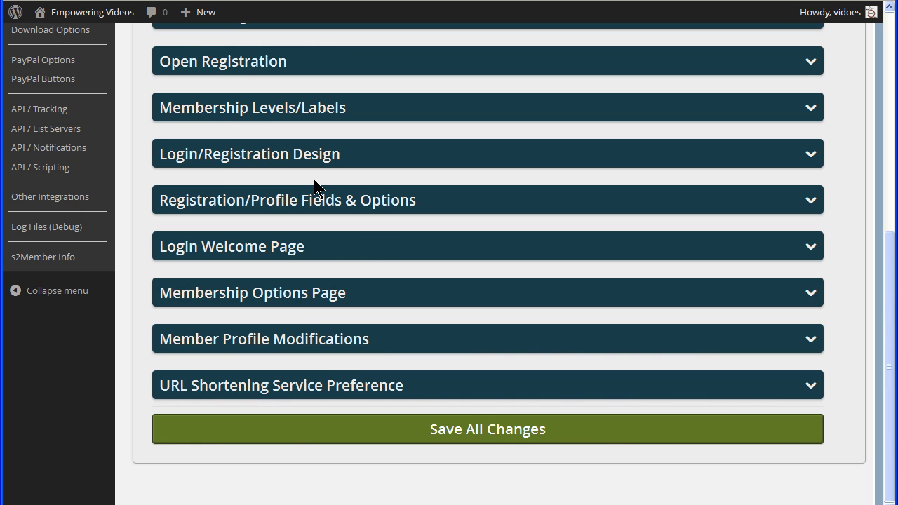
- Choose Membership Options as the s2Member Membership Options Page and save all changes to the general options
click(359, 295)
scroll(397, 341, down, 3)
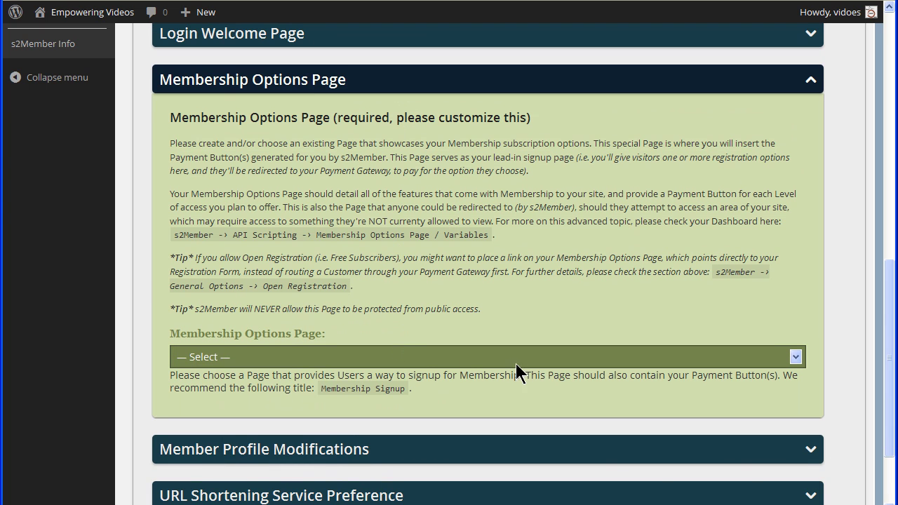
click(795, 356)
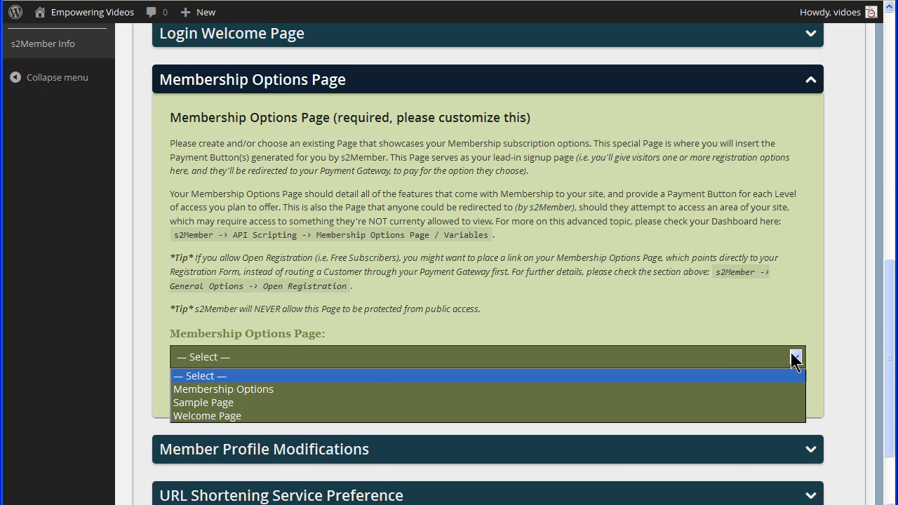
click(238, 390)
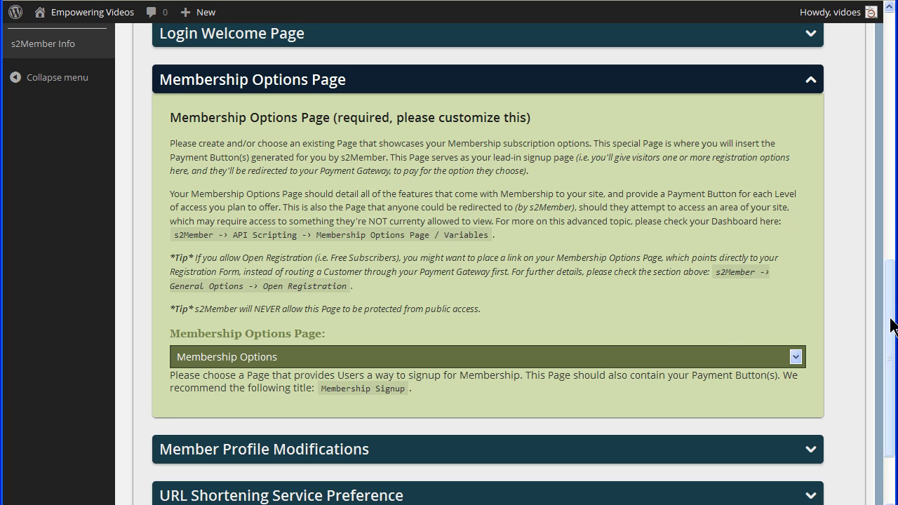
drag(890, 324, 892, 411)
click(475, 435)
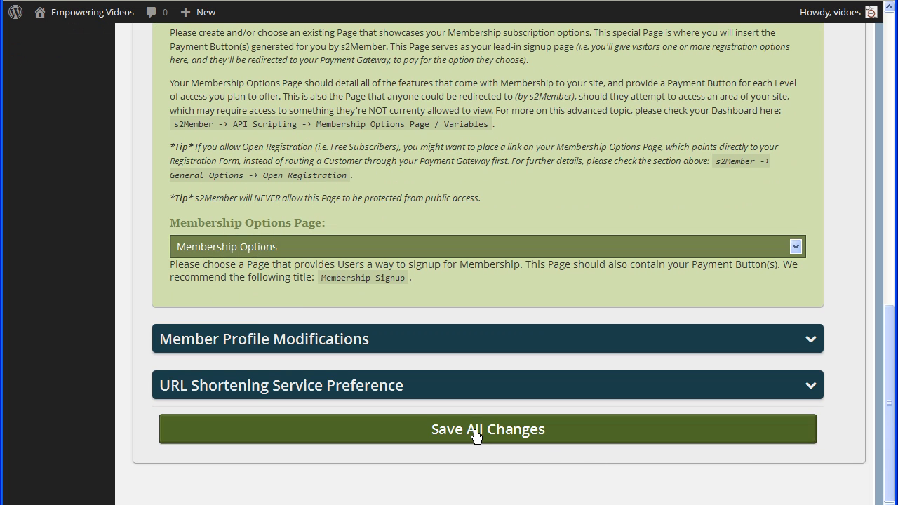